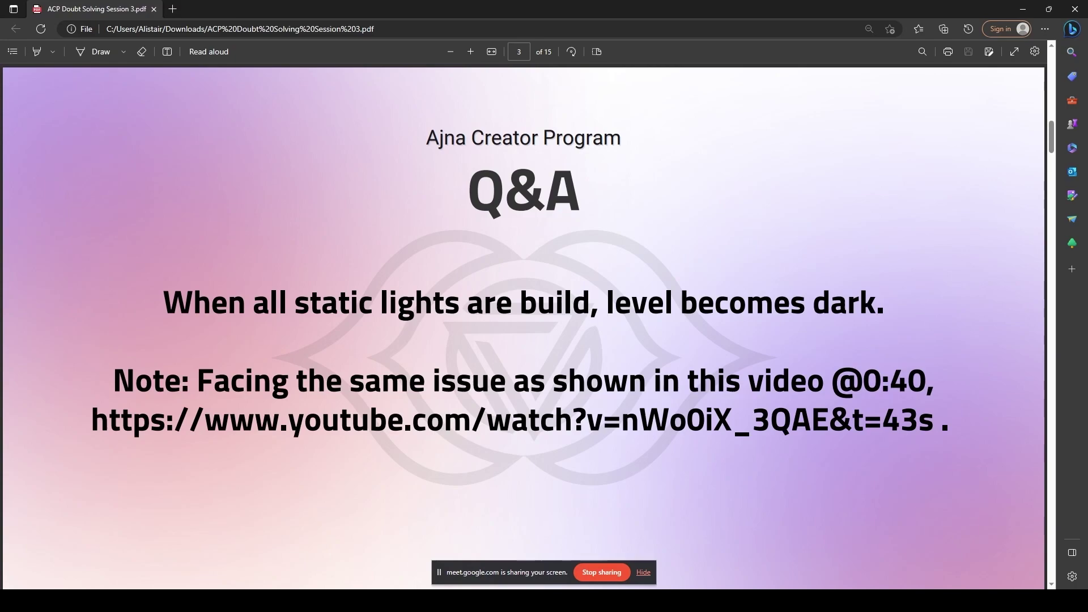
- Switch to the Unreal Editor and add a basic cube shape to the ThirdPersonMap level
{"action": "key", "text": "alt+Tab"}
{"action": "right_click_drag", "start_coordinate": [510, 258], "coordinate": [272, 317]}
{"action": "right_click_drag", "start_coordinate": [374, 301], "coordinate": [510, 257]}
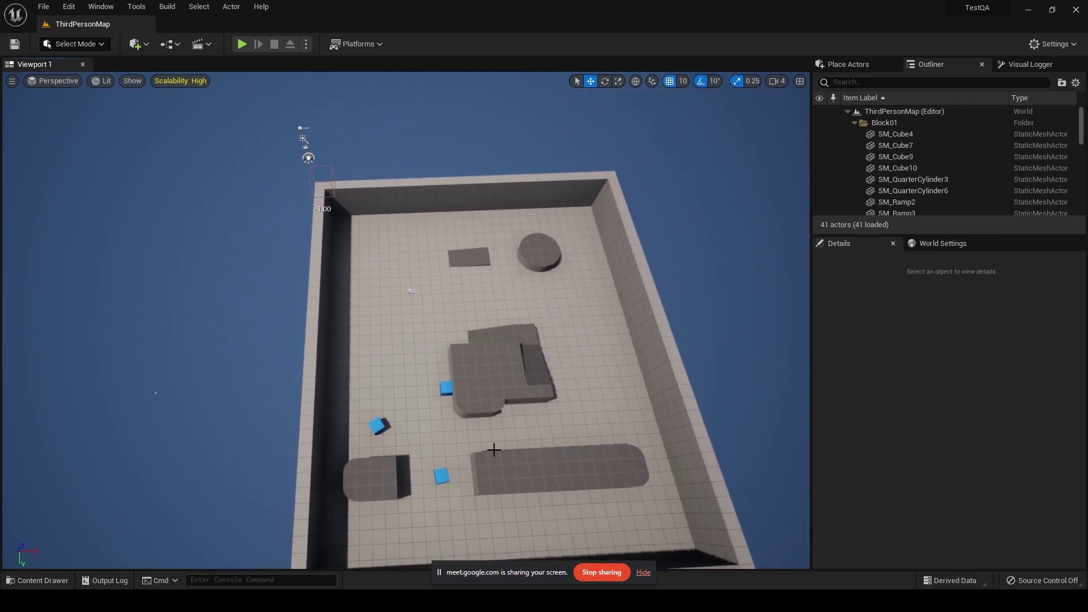
{"action": "key", "text": "ctrl+space"}
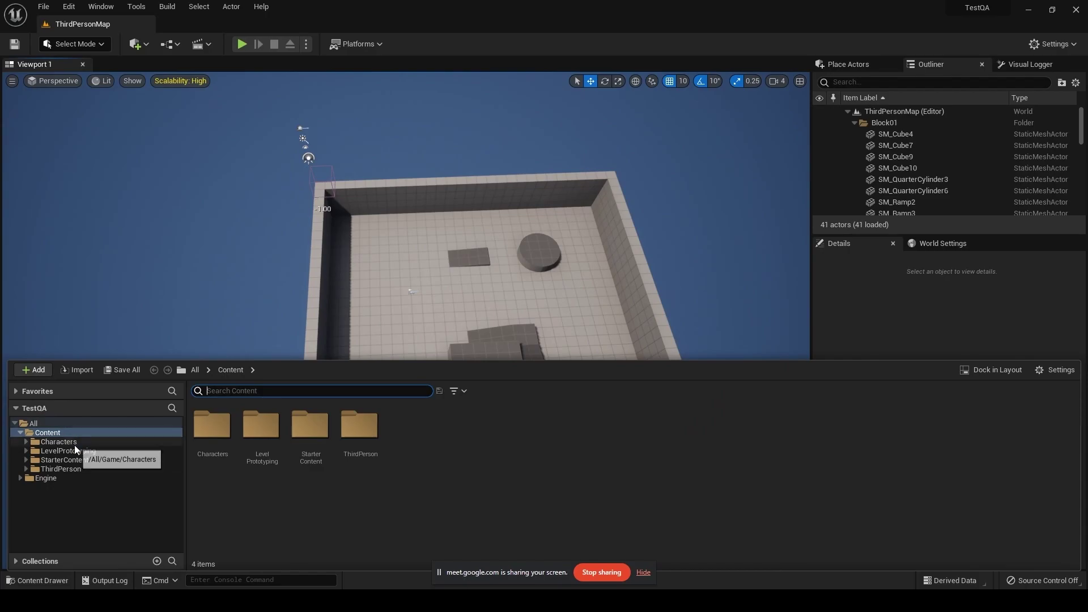
{"action": "right_click_drag", "start_coordinate": [175, 94], "coordinate": [261, 116]}
{"action": "right_click_drag", "start_coordinate": [340, 256], "coordinate": [362, 250]}
{"action": "left_click", "coordinate": [136, 43]}
{"action": "mouse_move", "coordinate": [177, 136]}
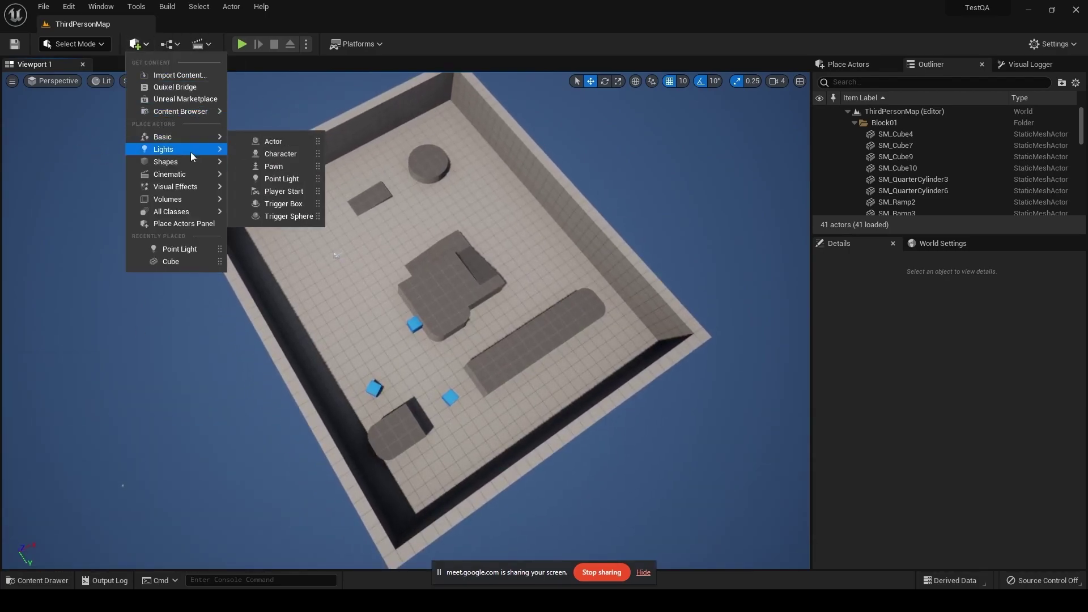
{"action": "mouse_move", "coordinate": [192, 162]}
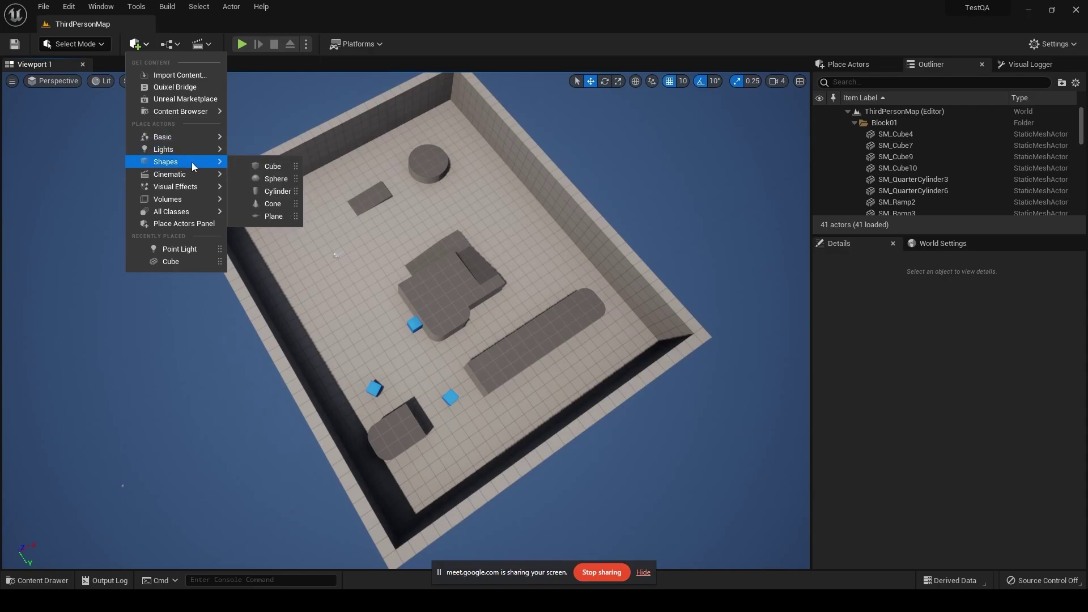
{"action": "left_click", "coordinate": [272, 162]}
- Move the cube to about X 650, Y 2670, Z 1130 and scale it to 32.5 along X
{"action": "right_click_drag", "start_coordinate": [535, 283], "coordinate": [270, 321]}
{"action": "left_click_drag", "start_coordinate": [219, 307], "coordinate": [298, 420]}
{"action": "right_click_drag", "start_coordinate": [384, 386], "coordinate": [385, 417]}
{"action": "right_click_drag", "start_coordinate": [249, 425], "coordinate": [418, 381]}
{"action": "key", "text": "e"}
{"action": "key", "text": "r"}
{"action": "left_click_drag", "start_coordinate": [479, 323], "coordinate": [369, 377]}
{"action": "right_click_drag", "start_coordinate": [370, 377], "coordinate": [321, 376]}
{"action": "key", "text": "s"}
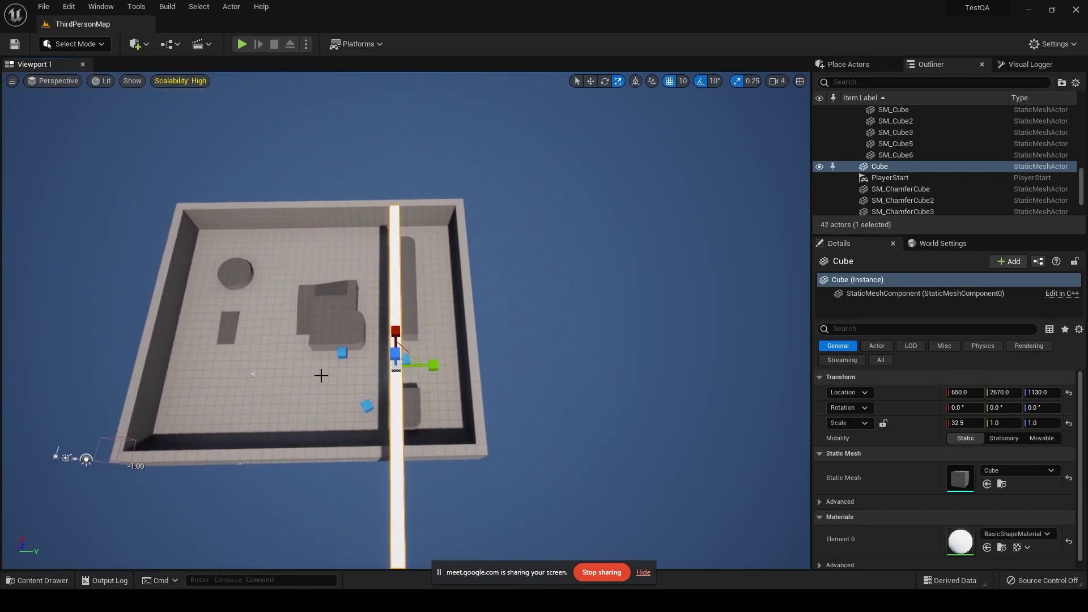
- Scale the cube to 48 along Y and move it to about X 1540, Y 2040, Z 600 as a ceiling over the arena
{"action": "left_click_drag", "start_coordinate": [418, 368], "coordinate": [682, 362]}
{"action": "key", "text": "w"}
{"action": "left_click_drag", "start_coordinate": [395, 334], "coordinate": [340, 267]}
{"action": "key", "text": "d"}
{"action": "right_click_drag", "start_coordinate": [476, 237], "coordinate": [210, 176]}
{"action": "key", "text": "w"}
{"action": "left_click_drag", "start_coordinate": [456, 314], "coordinate": [634, 300], "text": "alt"}
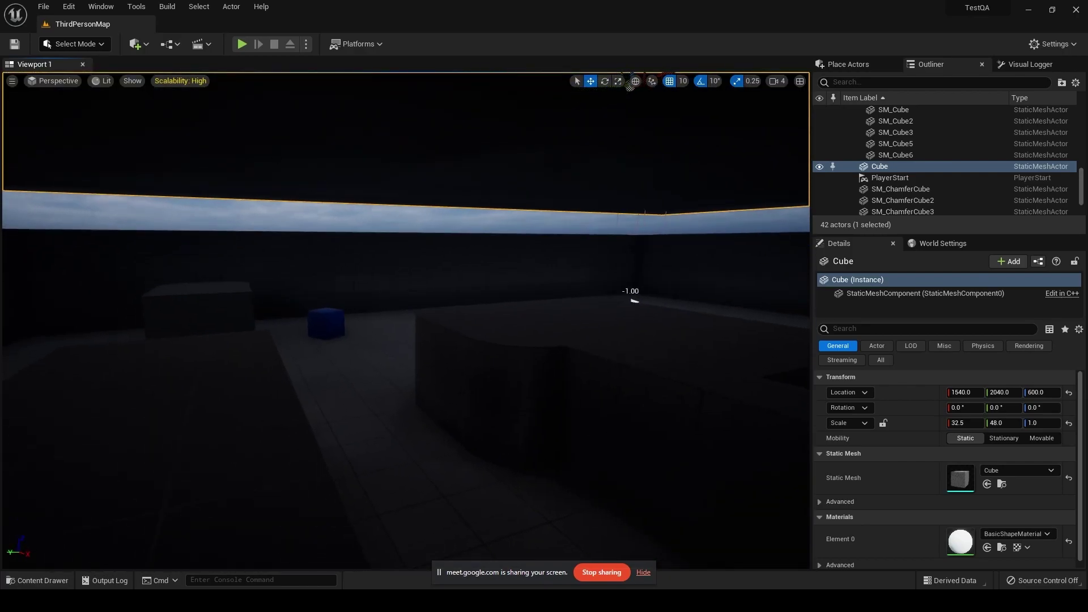
- Place a point light inside the covered arena at about X 1390, Y 2030, Z 250
{"action": "left_click", "coordinate": [136, 44]}
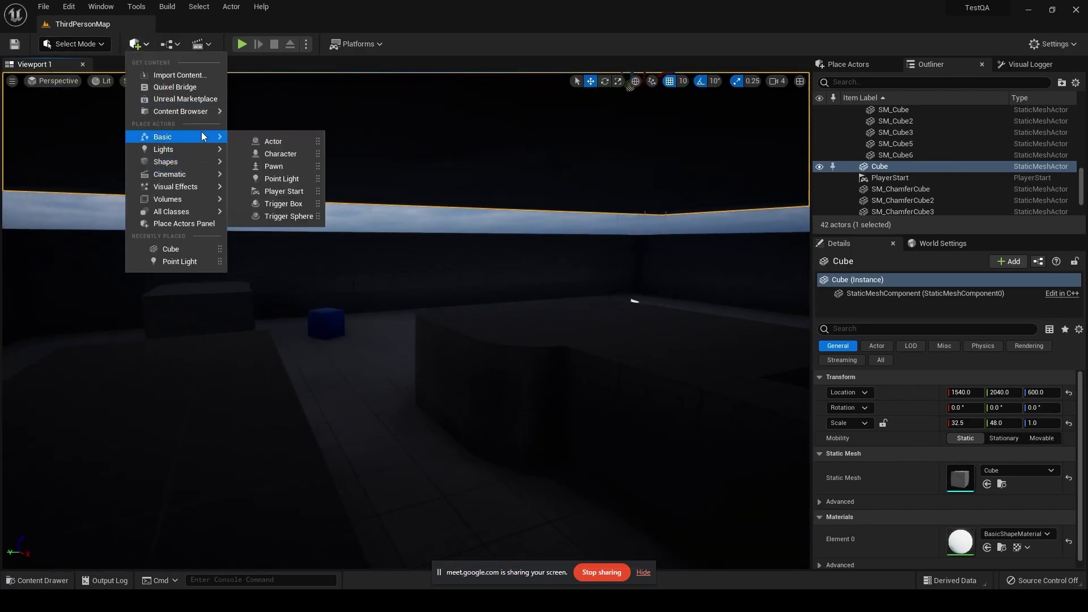
{"action": "mouse_move", "coordinate": [204, 149]}
{"action": "left_click_drag", "start_coordinate": [275, 166], "coordinate": [552, 294]}
{"action": "right_click_drag", "start_coordinate": [145, 364], "coordinate": [236, 339]}
- Lower the ceiling cube to about Z 430 to close the gap above the arena walls
{"action": "left_click", "coordinate": [358, 279]}
{"action": "left_click_drag", "start_coordinate": [374, 217], "coordinate": [432, 281]}
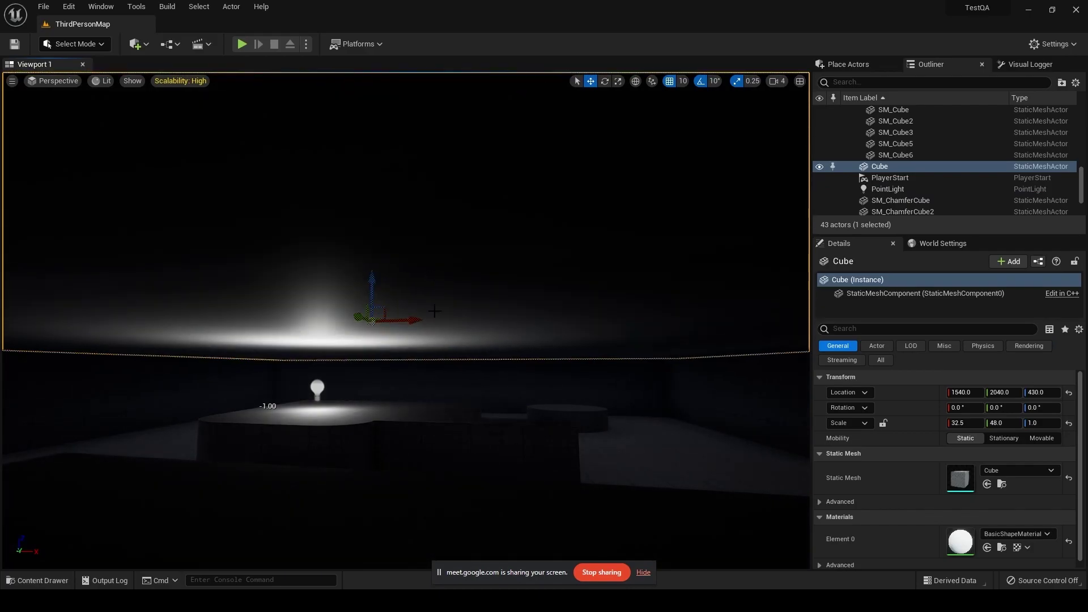
{"action": "right_click_drag", "start_coordinate": [411, 419], "coordinate": [312, 438]}
- Delete the point light from the arena and look around the unlit interior
{"action": "left_click", "coordinate": [561, 347]}
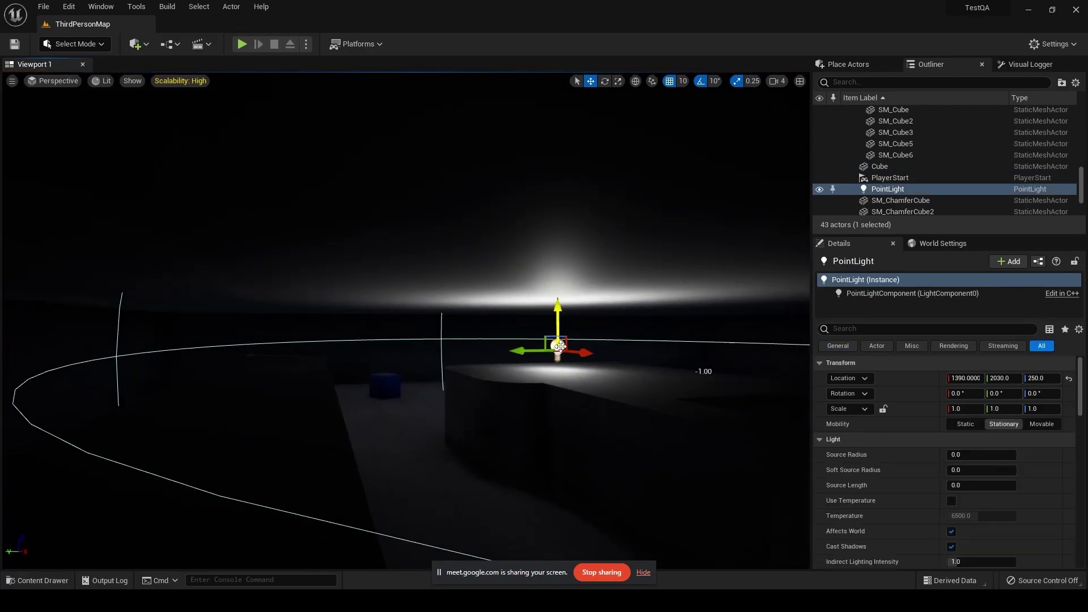
{"action": "key", "text": "Delete"}
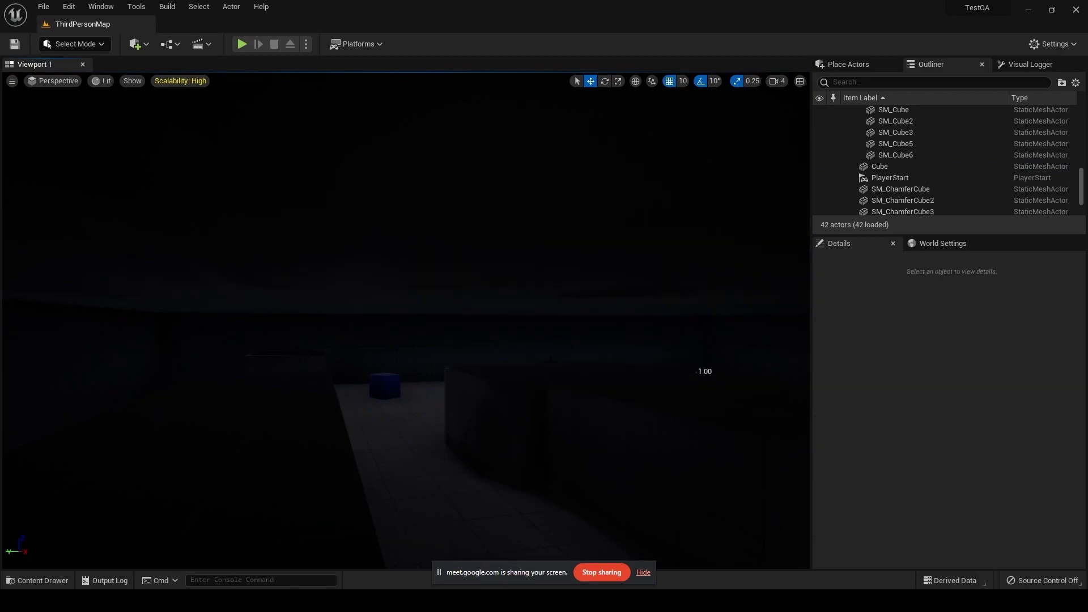
{"action": "right_click_drag", "start_coordinate": [551, 360], "coordinate": [519, 315]}
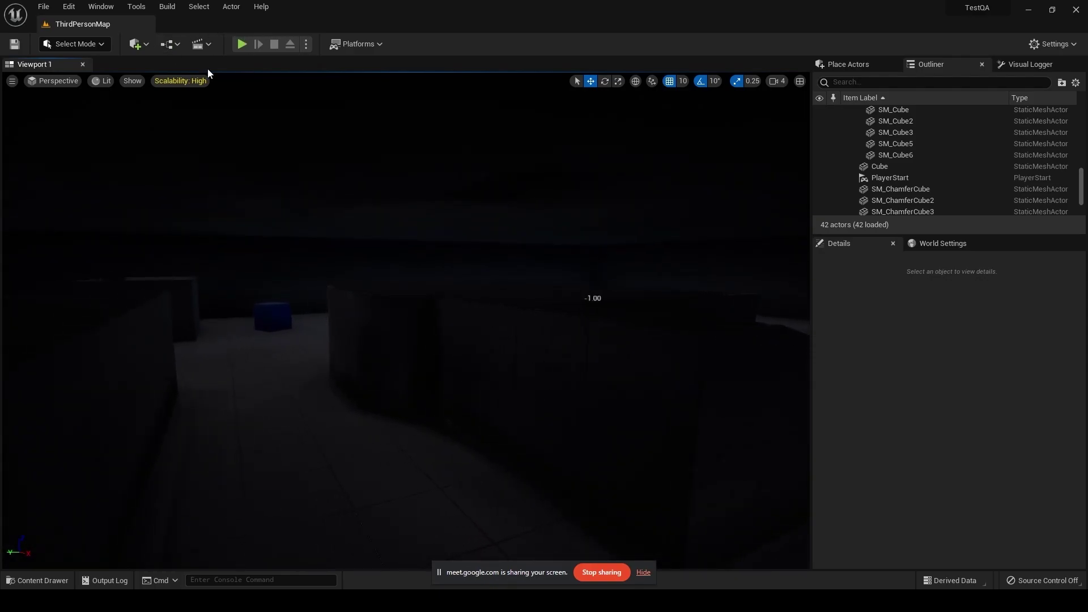
- Search the Project Settings for "lumen" and examine the Software Ray Tracing Mode options
{"action": "left_click", "coordinate": [79, 9]}
{"action": "left_click", "coordinate": [114, 174]}
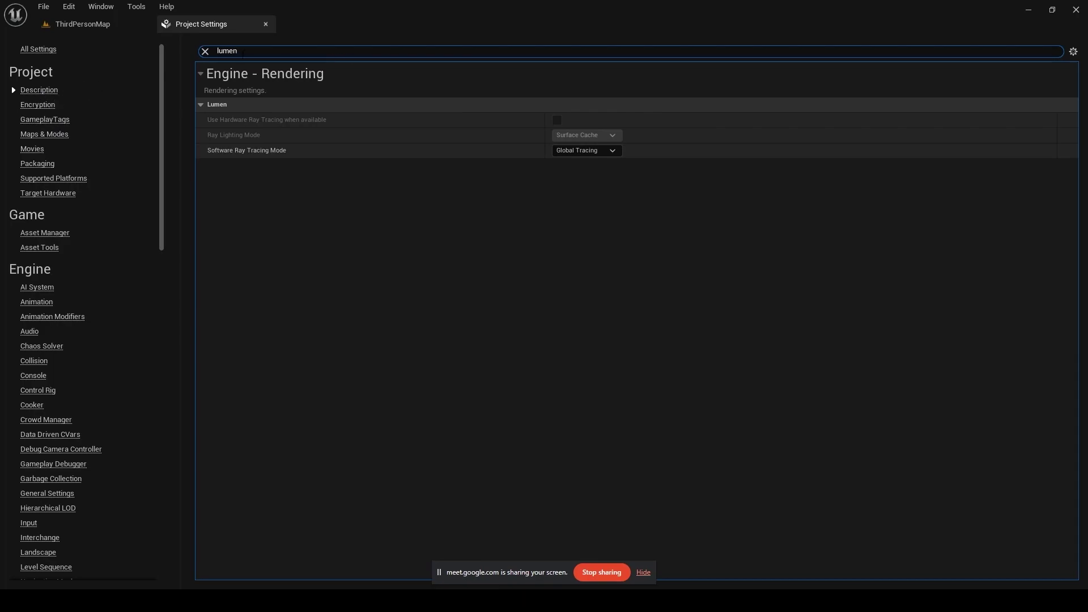
{"action": "double_click", "coordinate": [222, 50]}
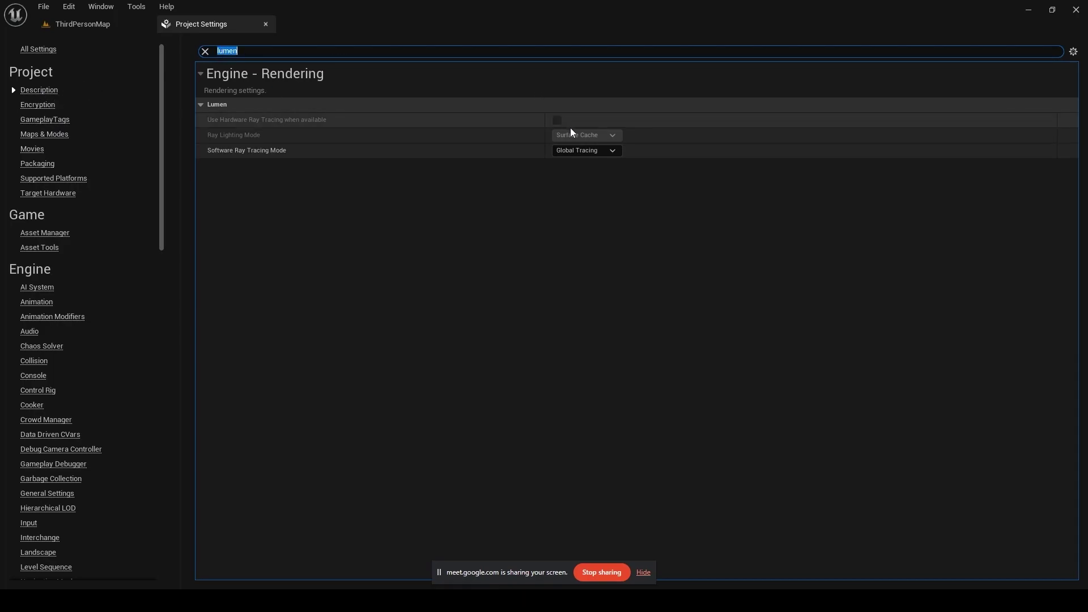
{"action": "left_click", "coordinate": [577, 147]}
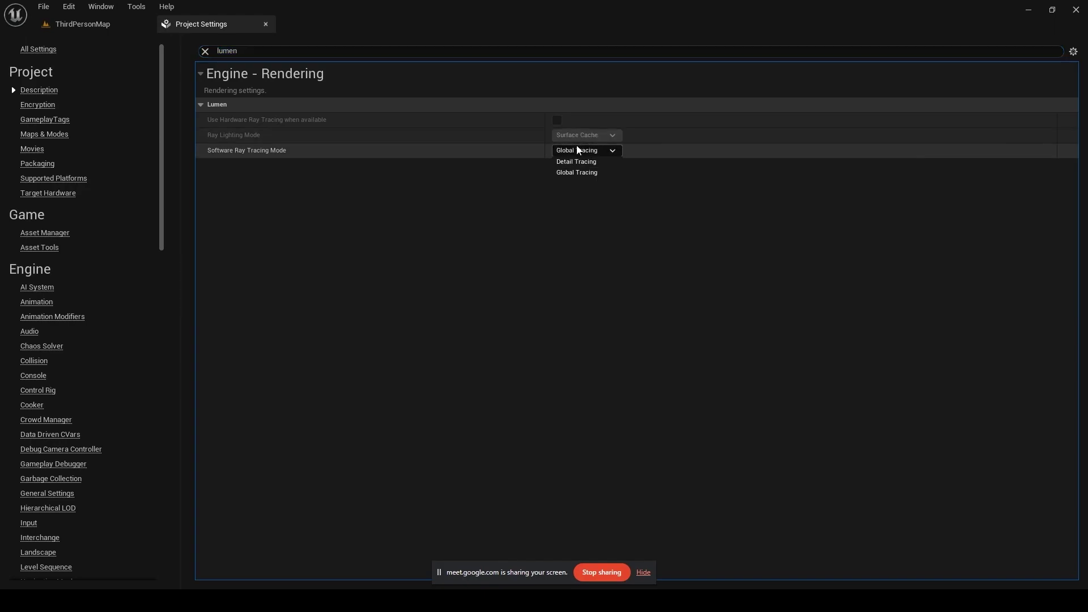
{"action": "left_click", "coordinate": [595, 148]}
{"action": "left_click", "coordinate": [44, 52]}
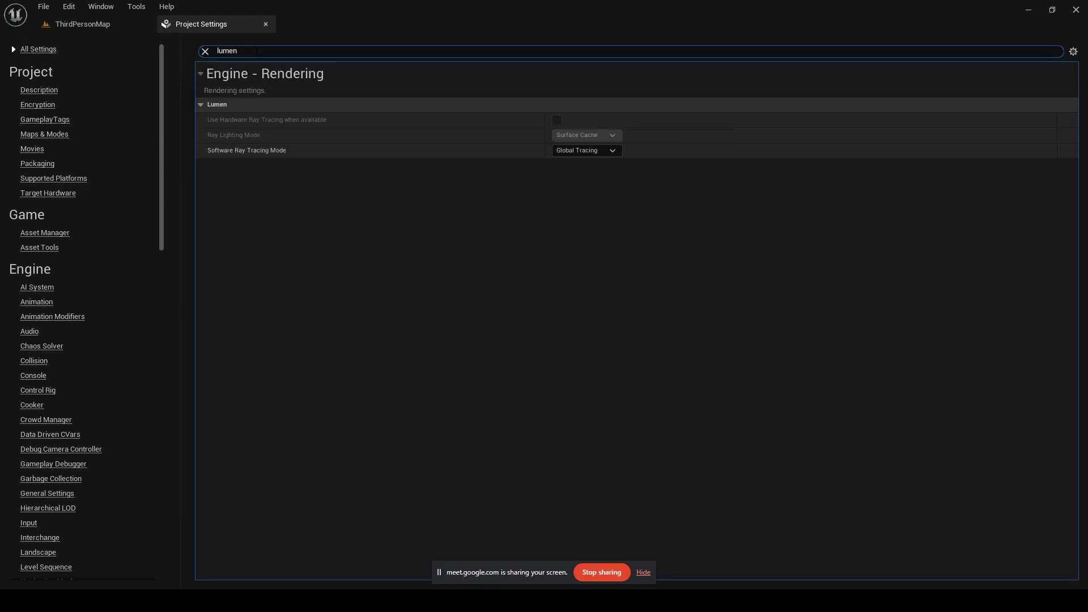
- Search all settings of the Editor Preferences for "lumen"
{"action": "left_click", "coordinate": [69, 6]}
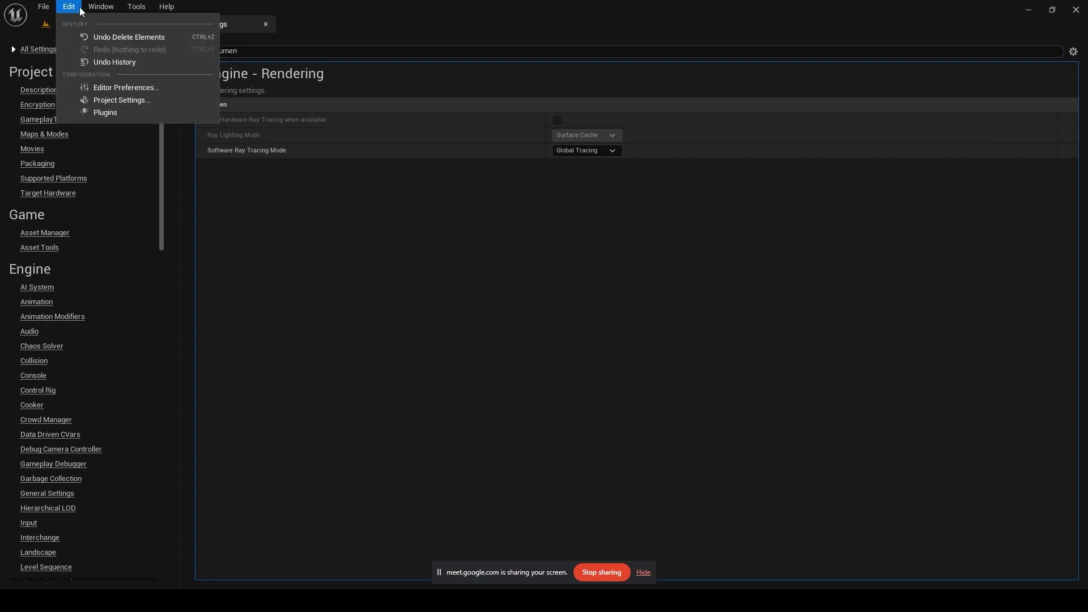
{"action": "left_click", "coordinate": [126, 88]}
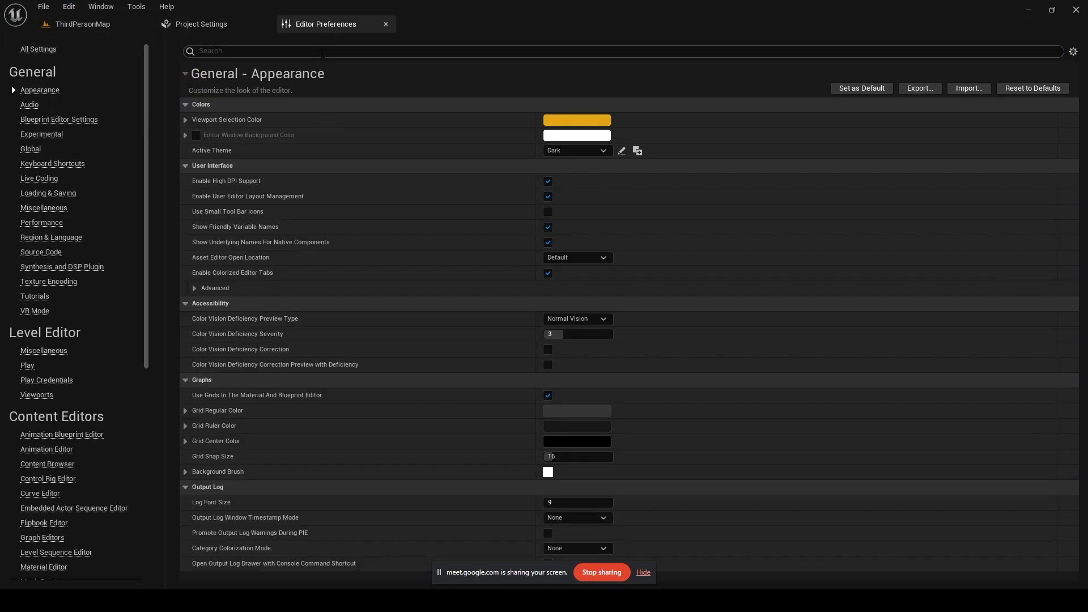
{"action": "left_click", "coordinate": [38, 49]}
{"action": "left_click", "coordinate": [239, 50]}
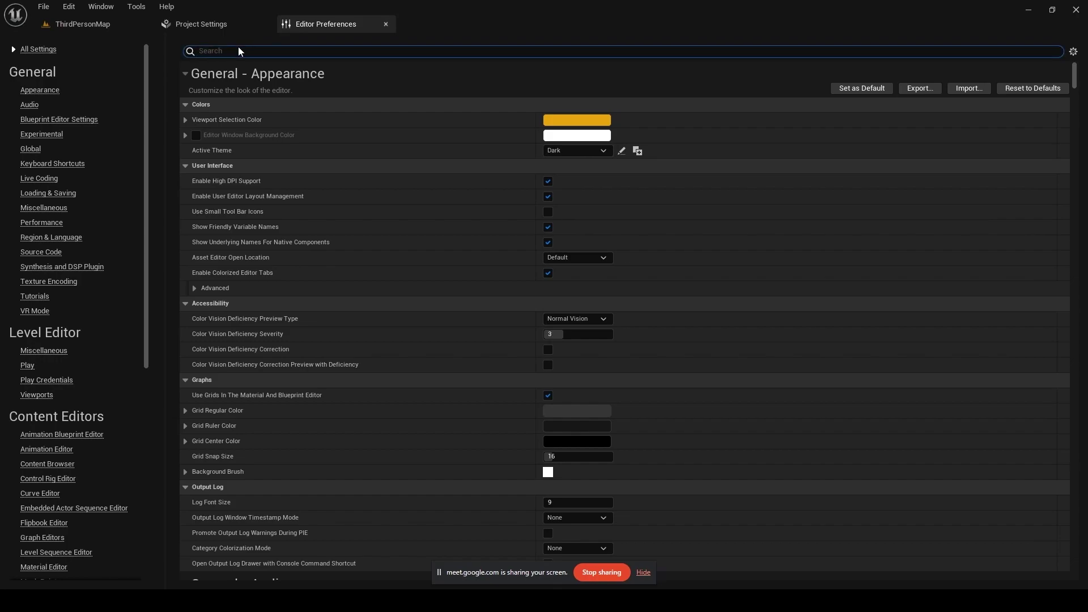
{"action": "type", "text": "lumen"}
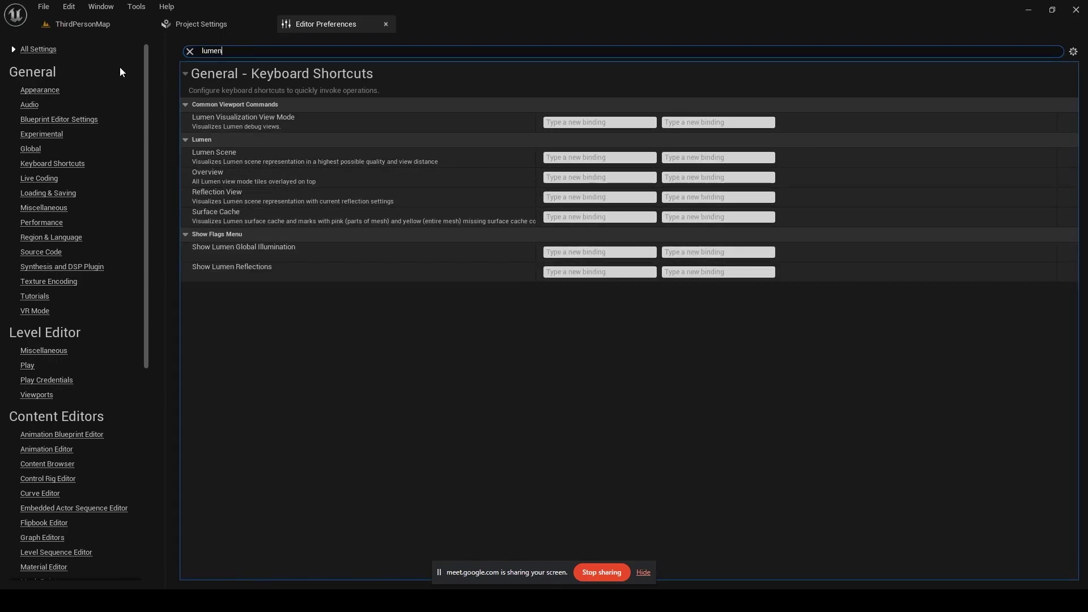
- Search the Project Settings for "rendering", look through the matching sections and clear the search
{"action": "left_click", "coordinate": [190, 23]}
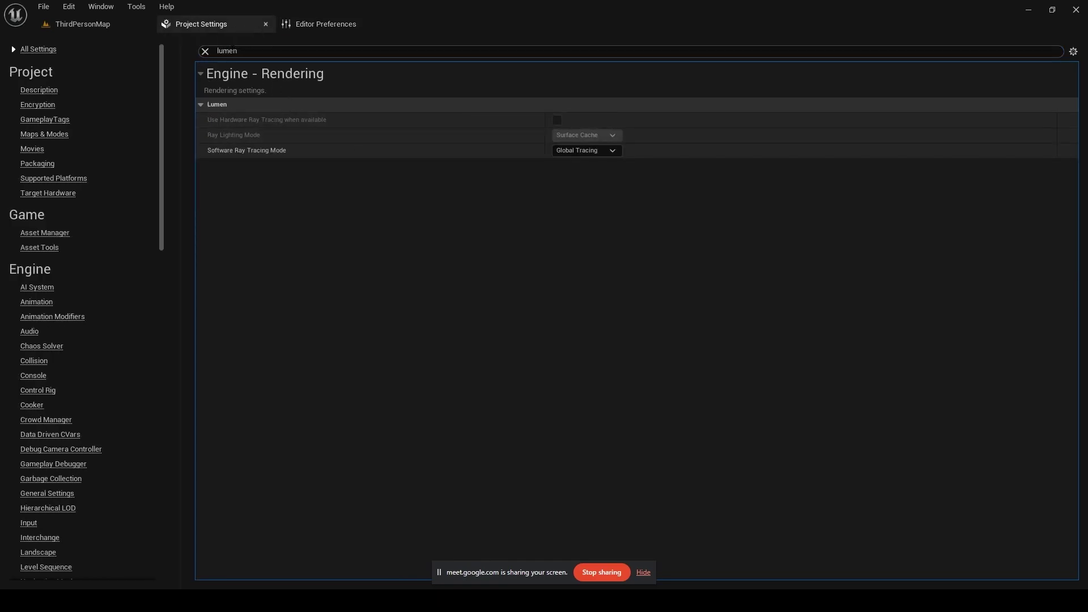
{"action": "type", "text": "rendering"}
{"action": "scroll", "coordinate": [536, 267], "scroll_direction": "down", "scroll_amount": 3}
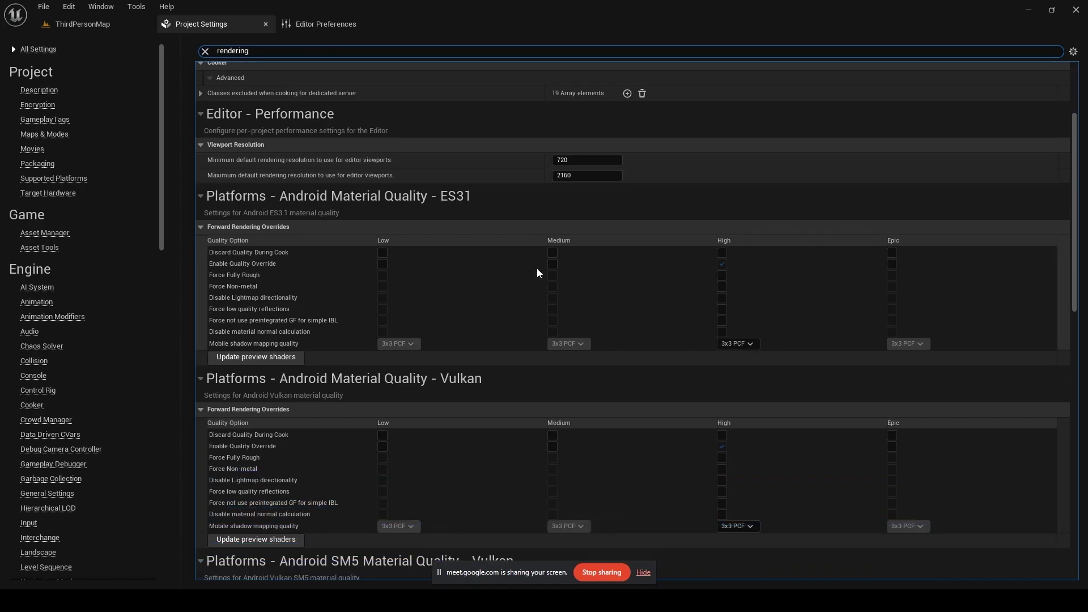
{"action": "scroll", "coordinate": [536, 267], "scroll_direction": "up", "scroll_amount": 3}
{"action": "scroll", "coordinate": [444, 298], "scroll_direction": "down", "scroll_amount": 3}
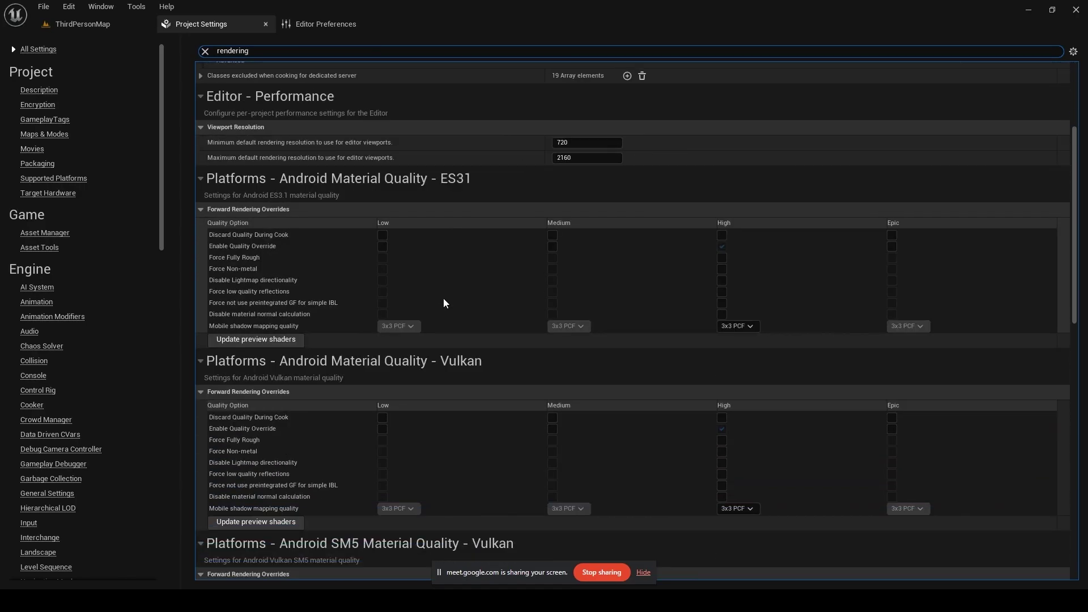
{"action": "scroll", "coordinate": [444, 299], "scroll_direction": "down", "scroll_amount": 8}
{"action": "scroll", "coordinate": [444, 298], "scroll_direction": "up", "scroll_amount": 10}
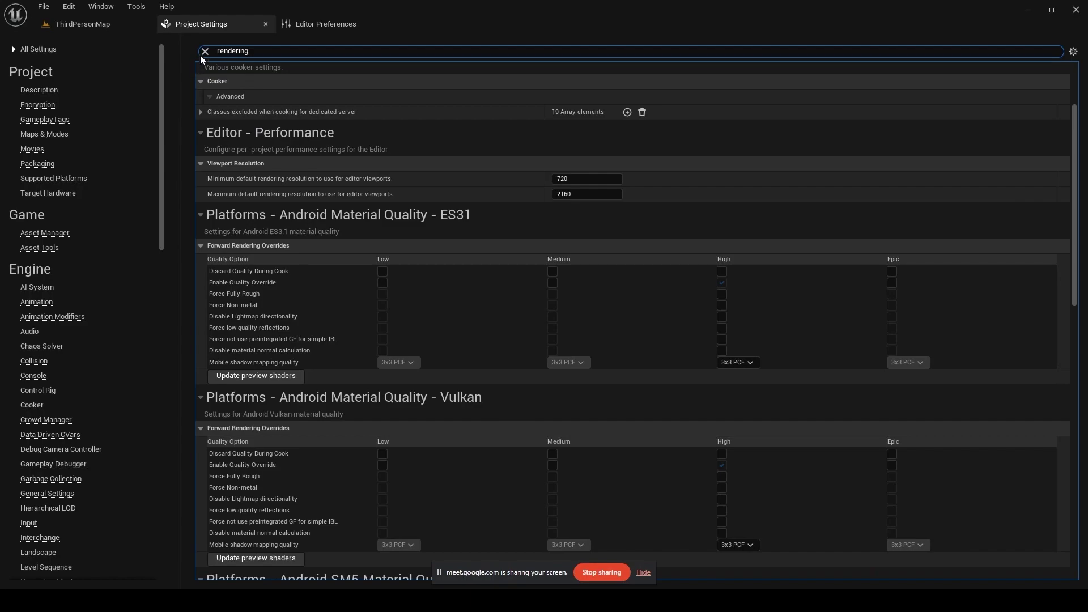
{"action": "left_click", "coordinate": [202, 54]}
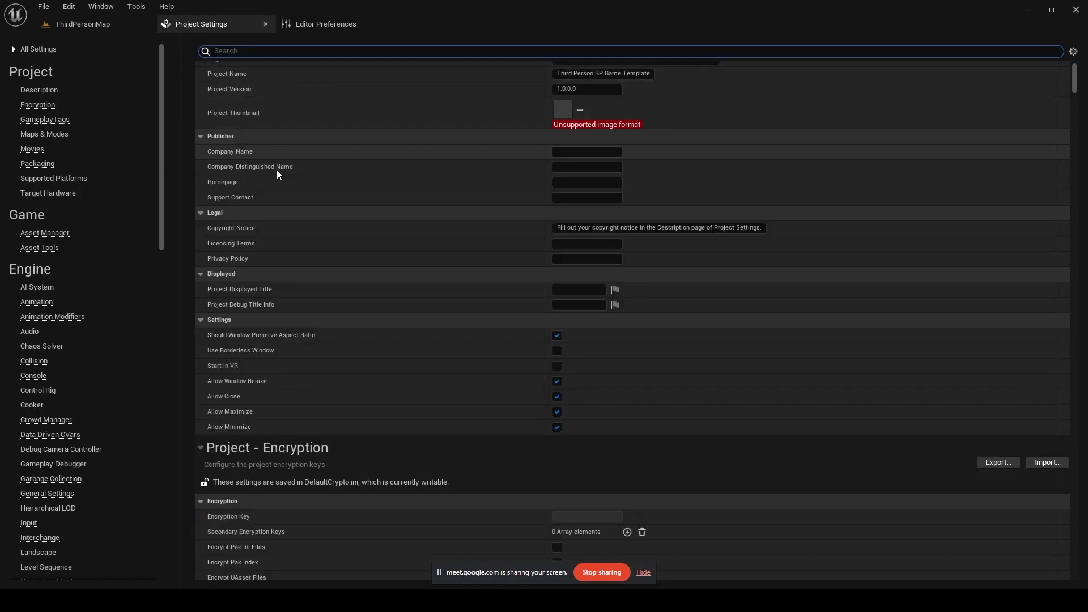
{"action": "scroll", "coordinate": [277, 169], "scroll_direction": "up", "scroll_amount": 3}
- Return to the ThirdPersonMap level and undo the point light's deletion
{"action": "left_click", "coordinate": [82, 24]}
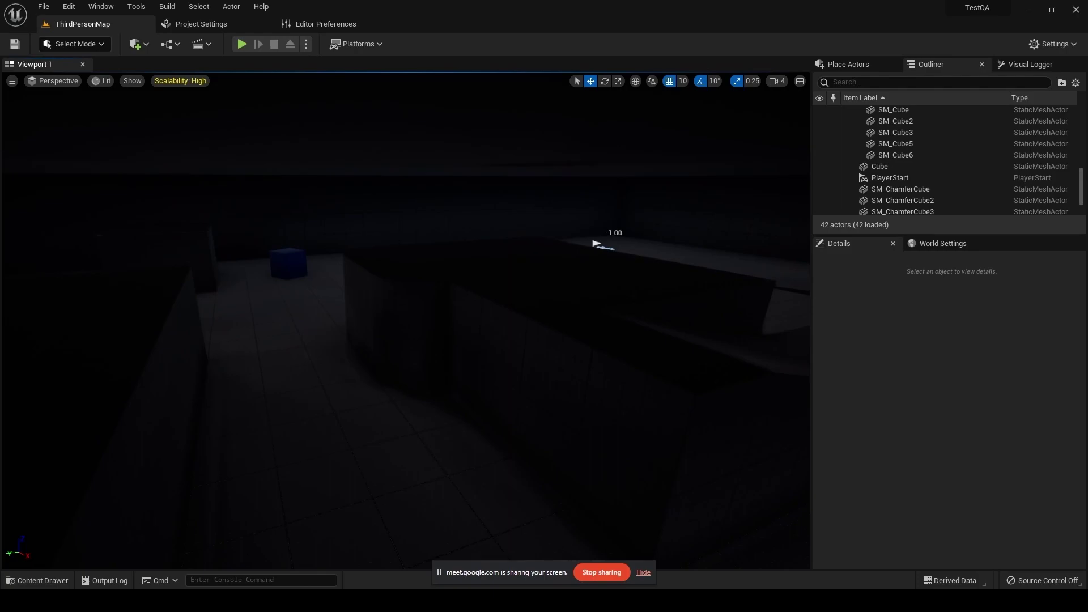
{"action": "left_click", "coordinate": [100, 7]}
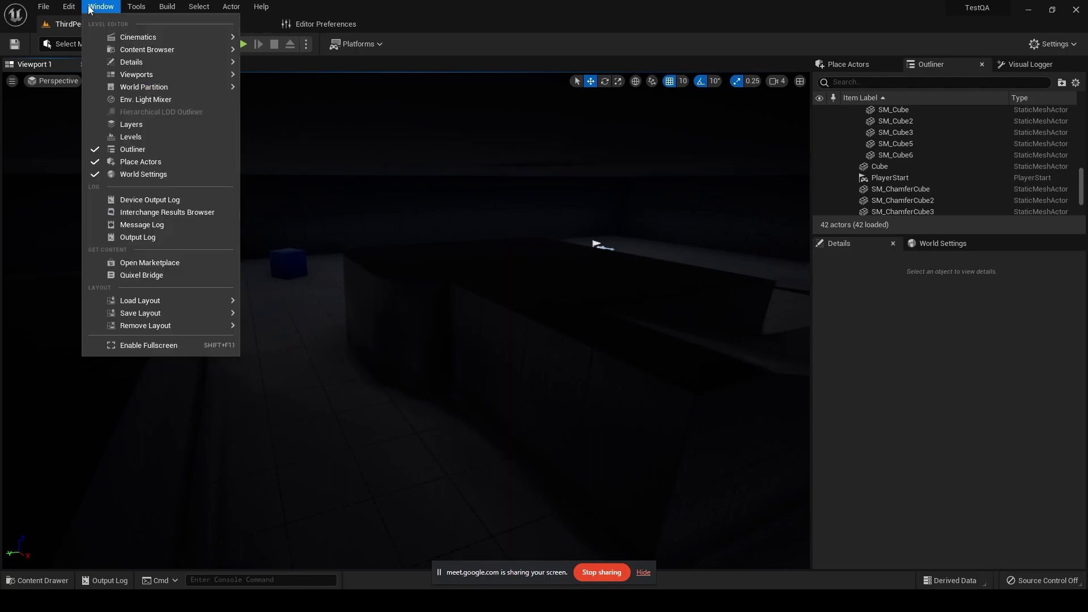
{"action": "mouse_move", "coordinate": [68, 10]}
{"action": "right_click_drag", "start_coordinate": [478, 288], "coordinate": [539, 268]}
{"action": "key", "text": "ctrl+z"}
{"action": "right_click_drag", "start_coordinate": [477, 288], "coordinate": [384, 297]}
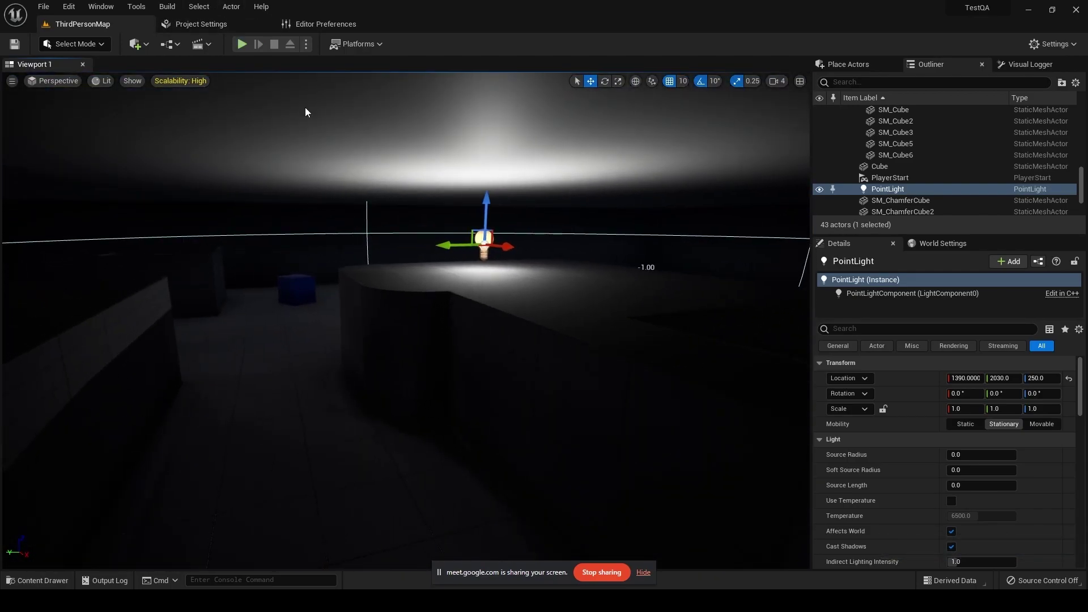
- Set the point light's mobility to Static and run a lighting-only build
{"action": "left_click", "coordinate": [966, 425]}
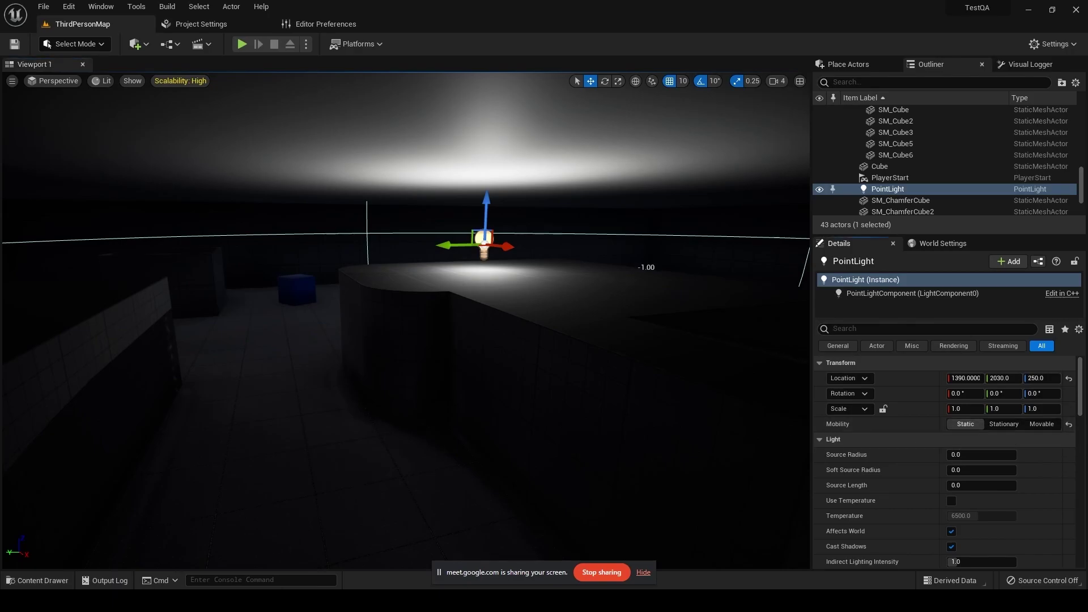
{"action": "left_click", "coordinate": [102, 7]}
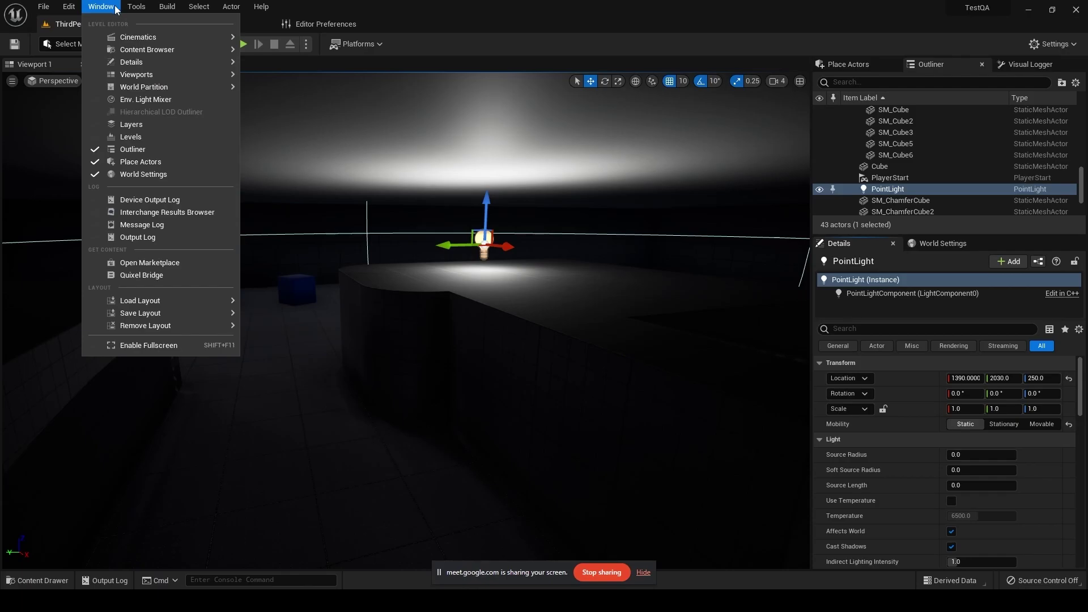
{"action": "mouse_move", "coordinate": [163, 6]}
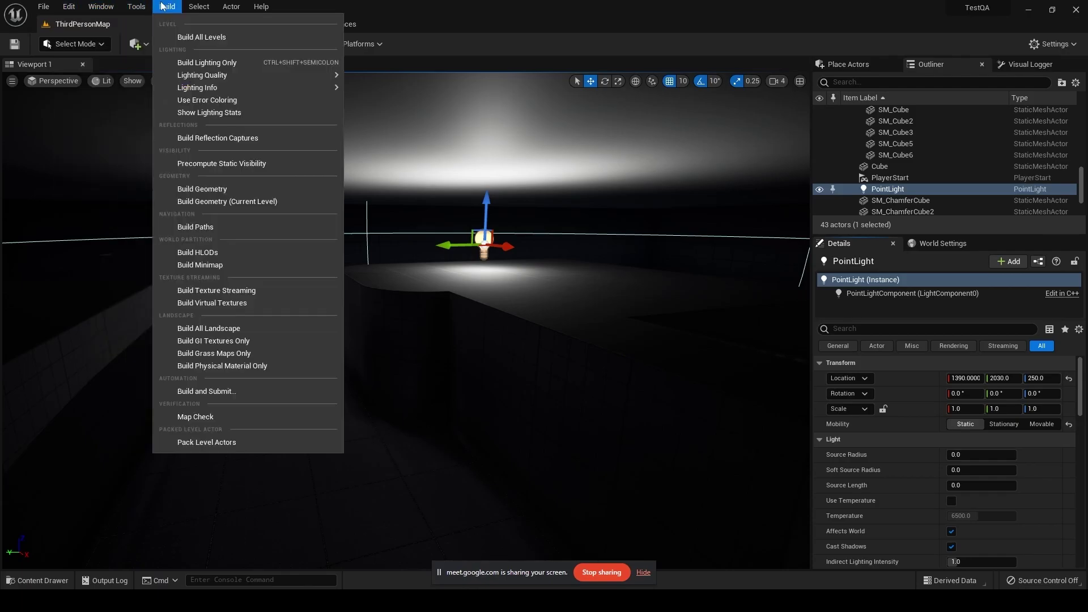
{"action": "left_click", "coordinate": [219, 64]}
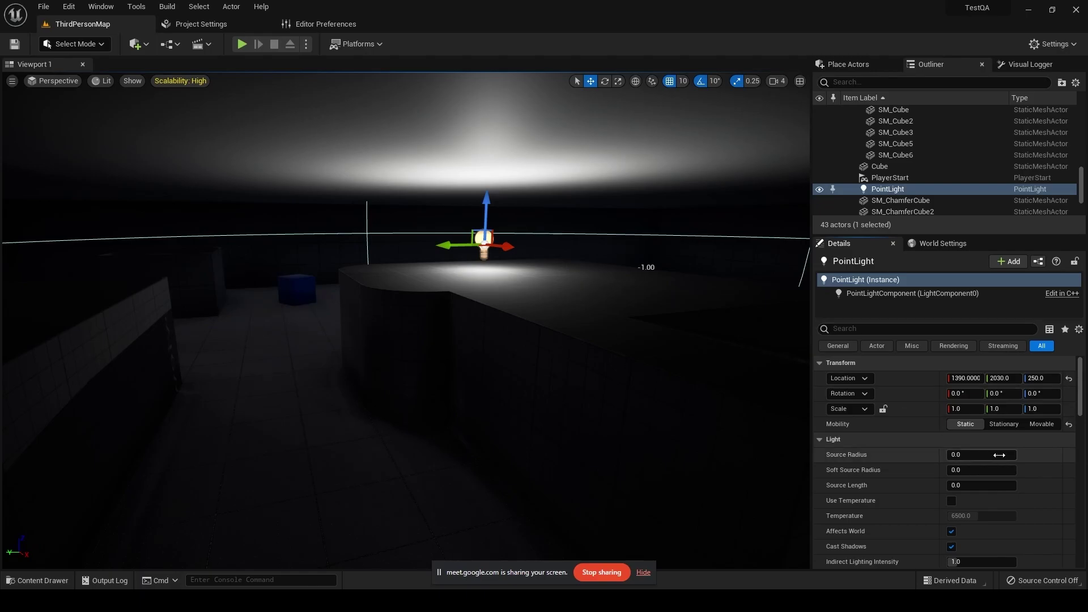
- Switch the point light's mobility to Movable and back to Static, and read the description of the lighting-only build option
{"action": "left_click", "coordinate": [1042, 424]}
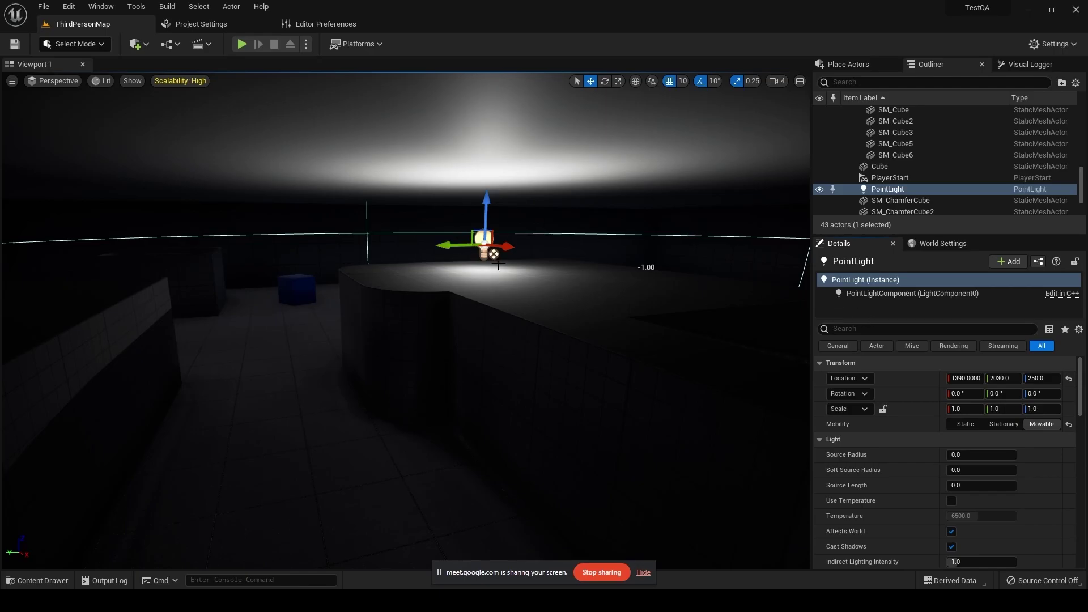
{"action": "left_click", "coordinate": [965, 425]}
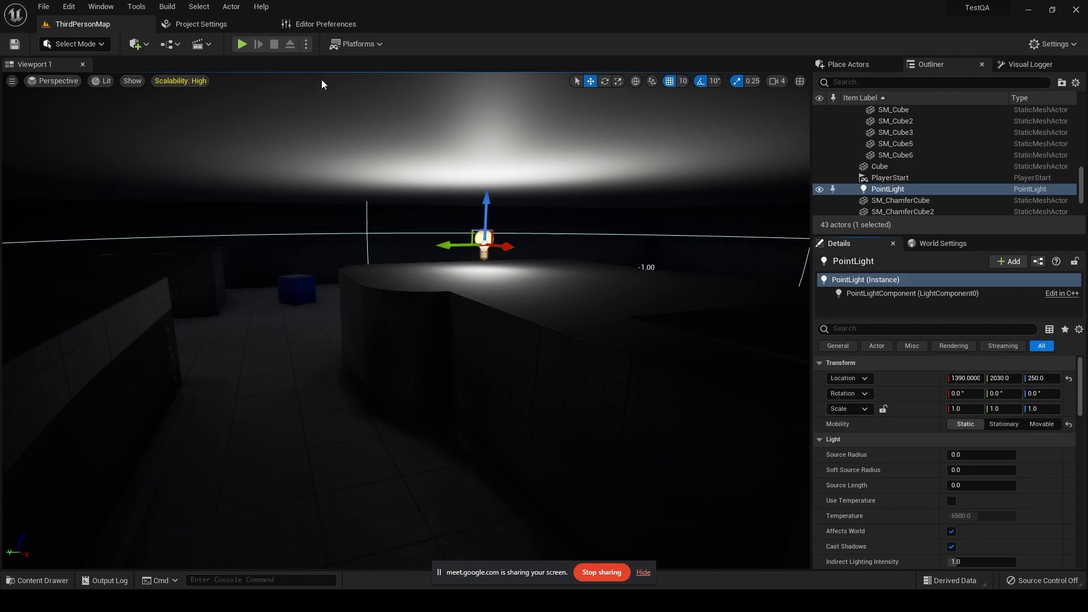
{"action": "left_click", "coordinate": [67, 6]}
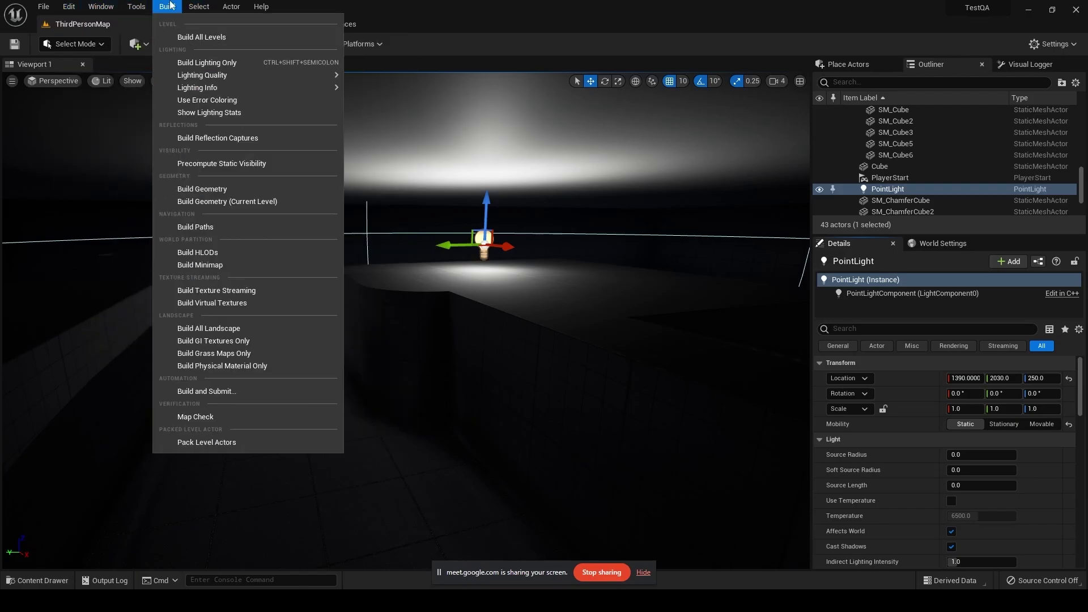
{"action": "mouse_move", "coordinate": [199, 6]}
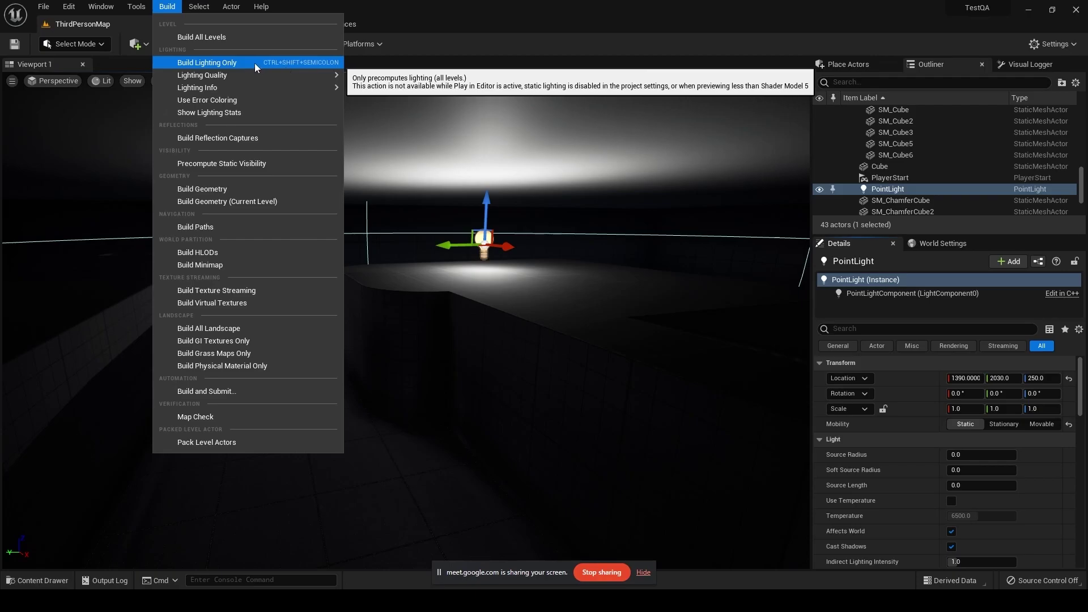
{"action": "left_click", "coordinate": [447, 13]}
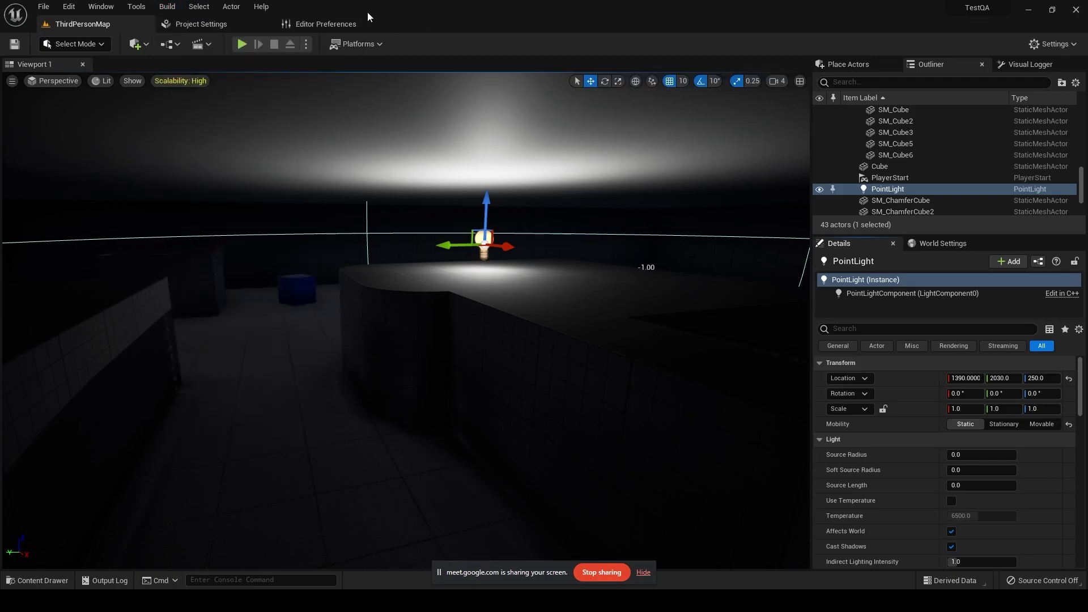
- Open the Rendering section of the Project Settings, search for "static" and look through the matching lighting options
{"action": "left_click", "coordinate": [209, 25]}
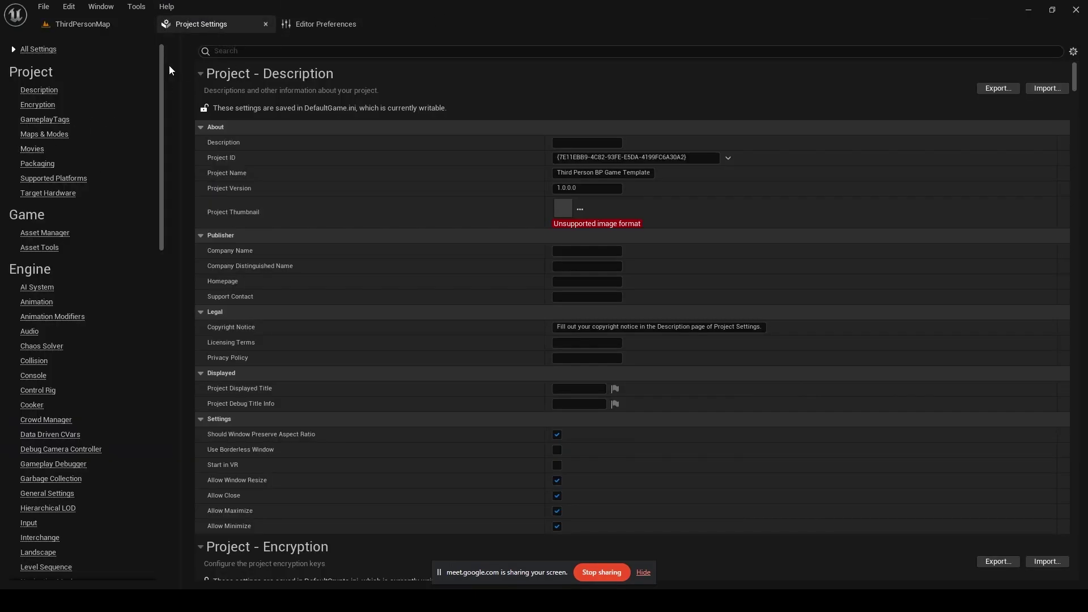
{"action": "scroll", "coordinate": [72, 146], "scroll_direction": "down", "scroll_amount": 3}
{"action": "scroll", "coordinate": [52, 114], "scroll_direction": "up", "scroll_amount": 3}
{"action": "scroll", "coordinate": [56, 143], "scroll_direction": "down", "scroll_amount": 3}
{"action": "scroll", "coordinate": [88, 250], "scroll_direction": "down", "scroll_amount": 5}
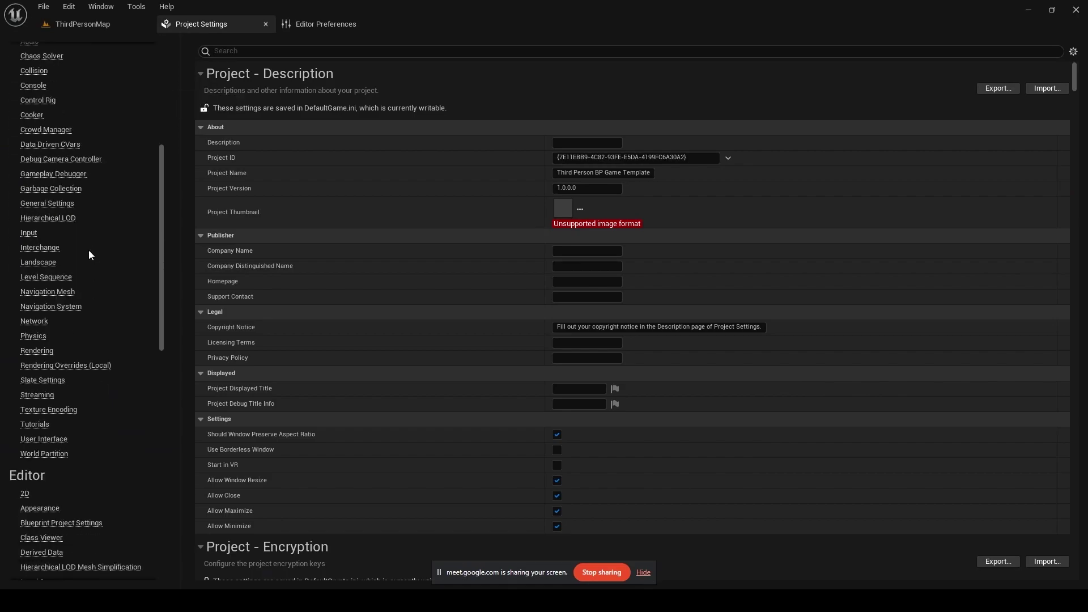
{"action": "left_click", "coordinate": [37, 261]}
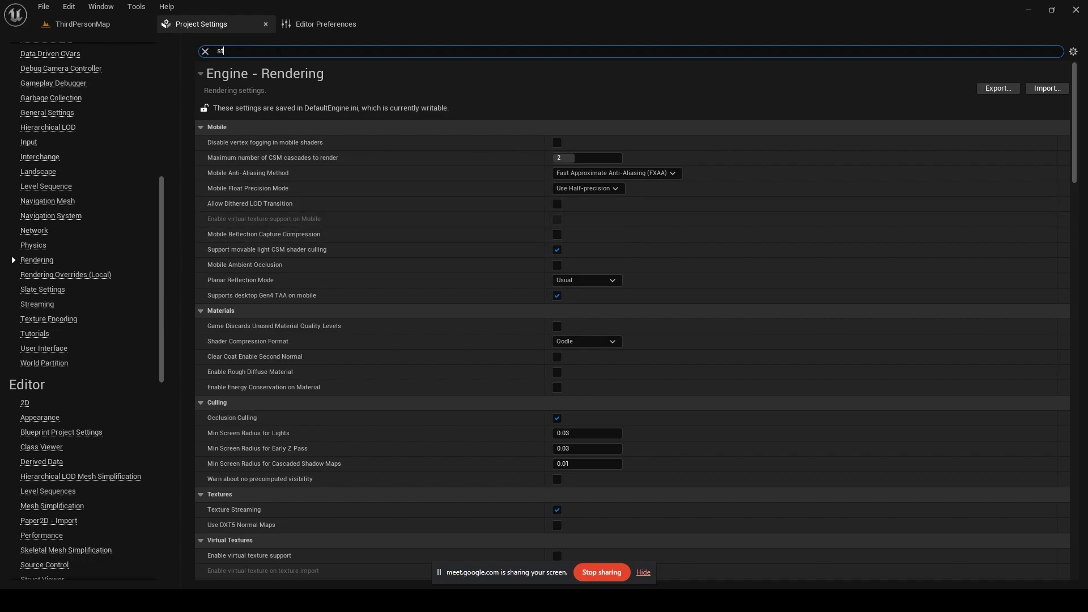
{"action": "type", "text": "static"}
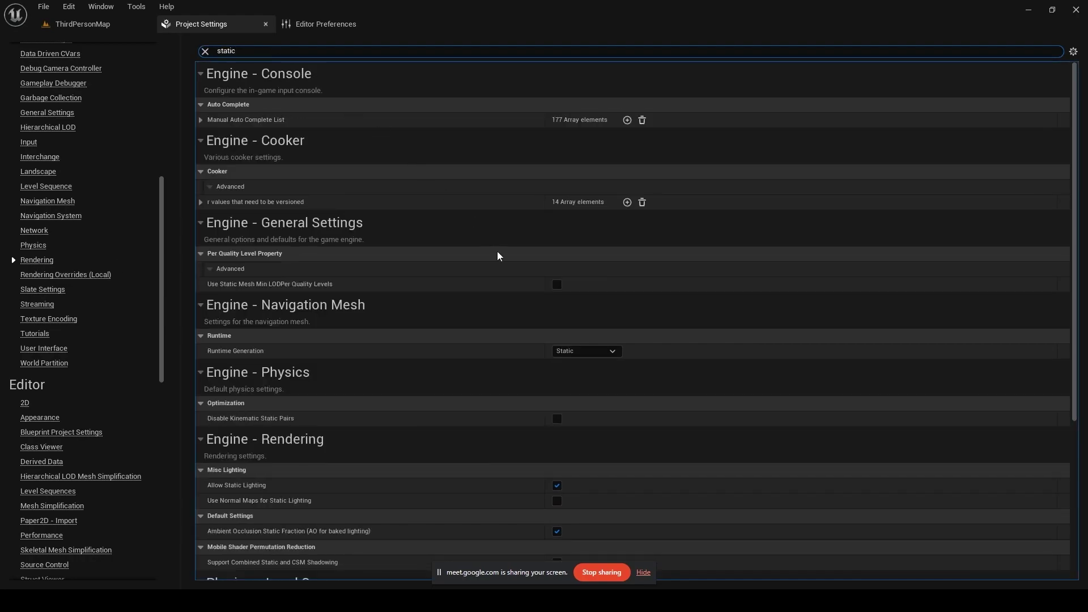
{"action": "scroll", "coordinate": [395, 237], "scroll_direction": "down", "scroll_amount": 5}
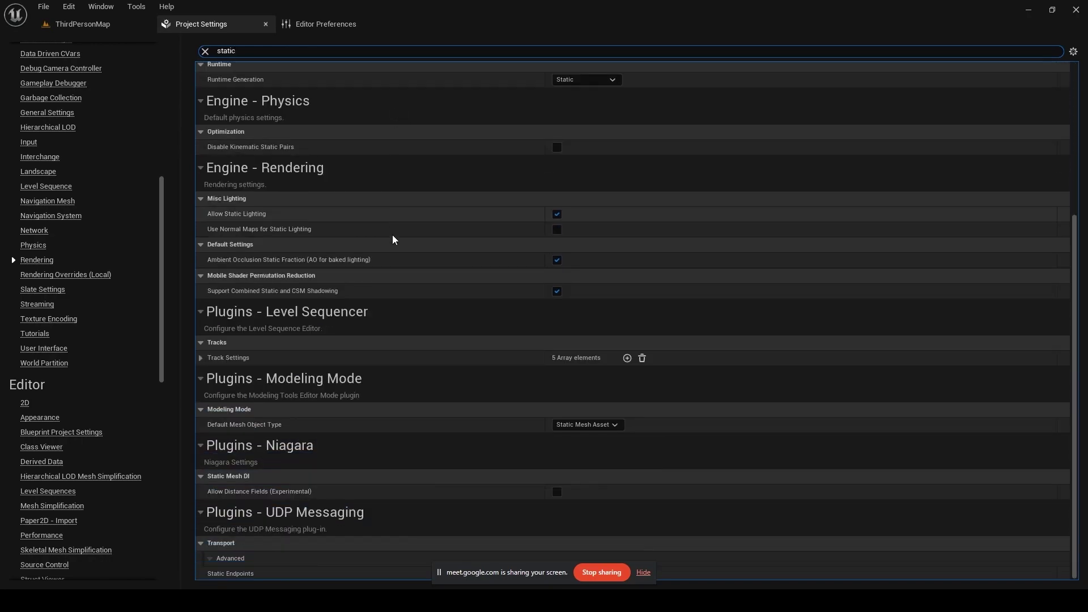